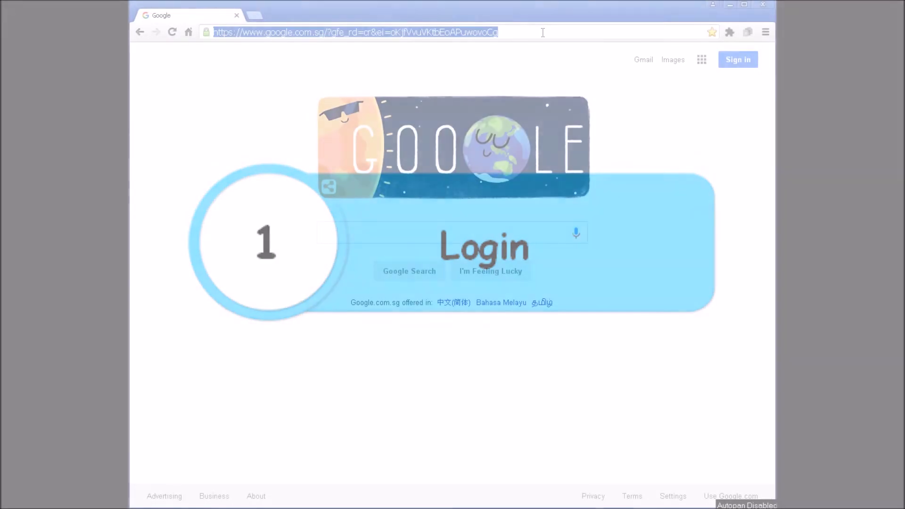
pyautogui.write('www.')
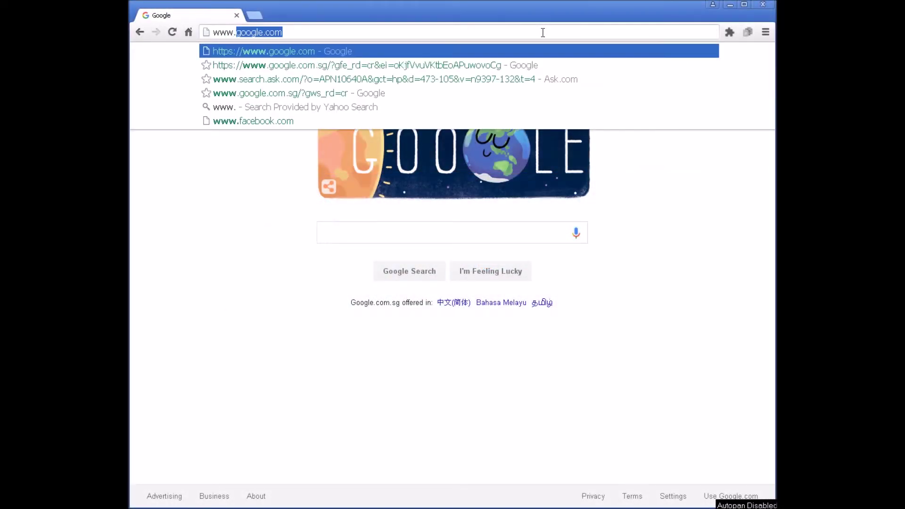
pyautogui.write('midienglish.com')
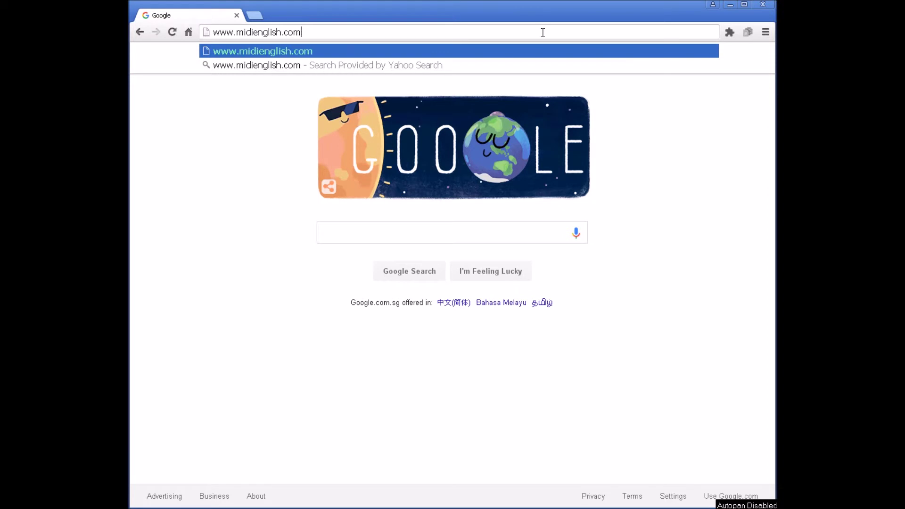
pyautogui.press('Return')
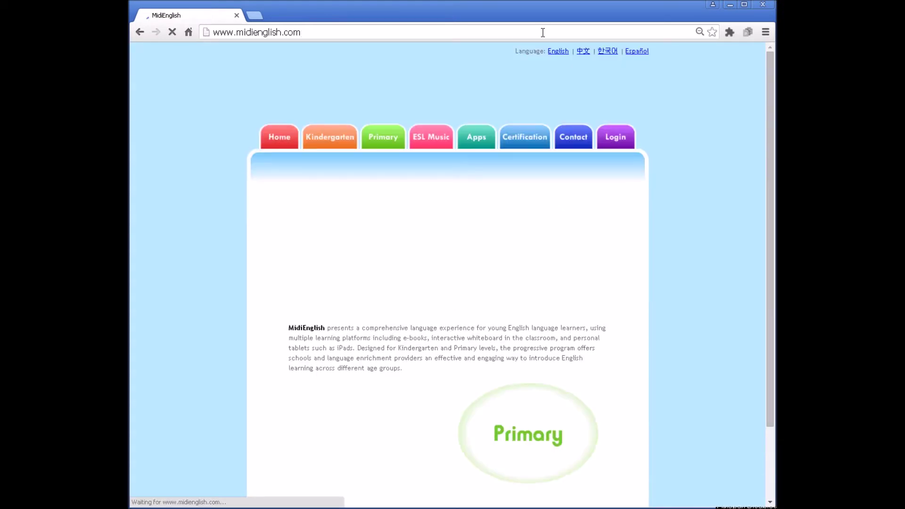
# Log in to the school account with its user ID and password.
pyautogui.click(630, 141)
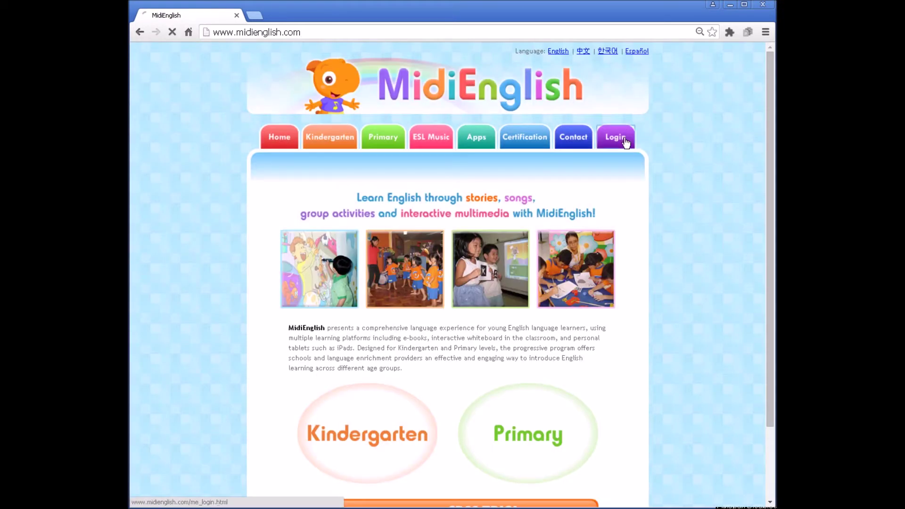
pyautogui.click(481, 221)
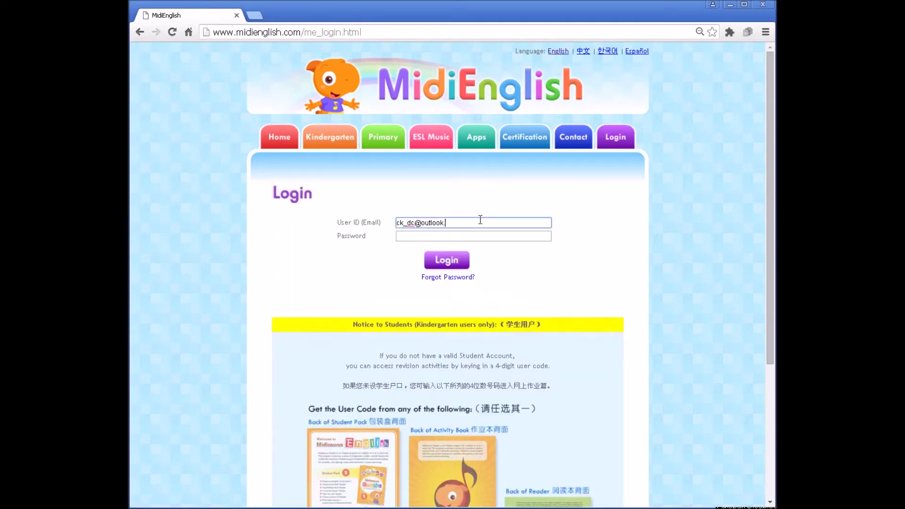
pyautogui.click(485, 236)
pyautogui.write('******')
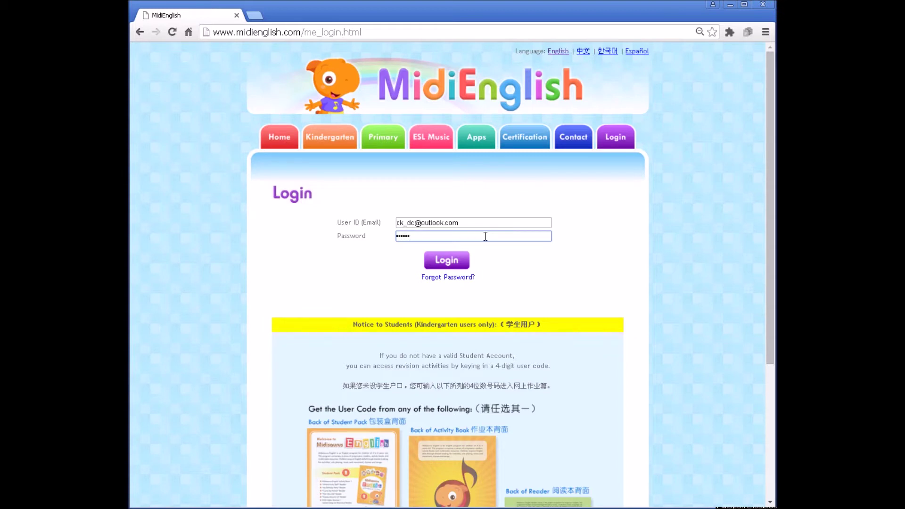
pyautogui.click(447, 260)
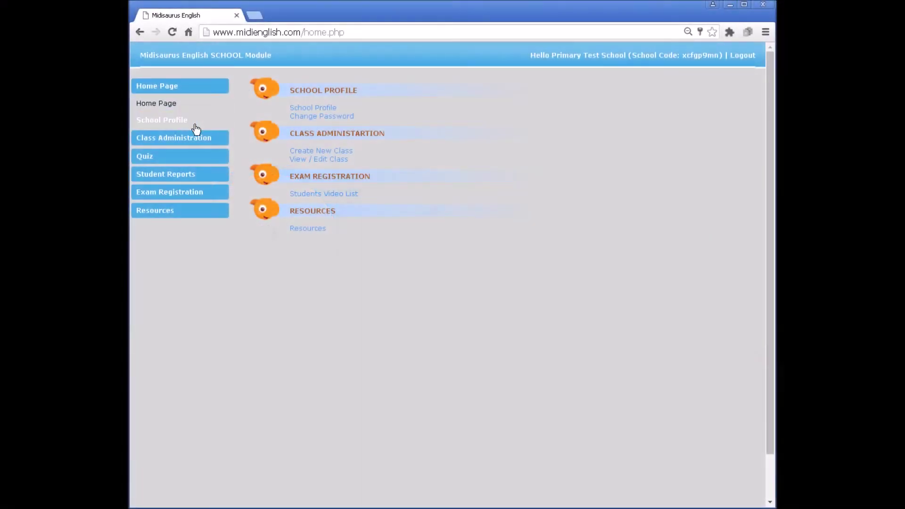
# Start a new Level 3 class named 'Class 3A'.
pyautogui.click(193, 140)
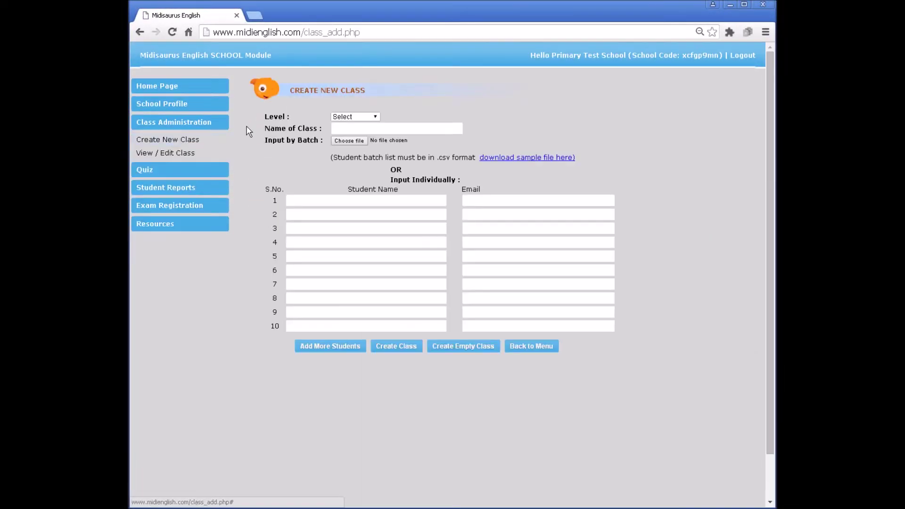
pyautogui.click(376, 118)
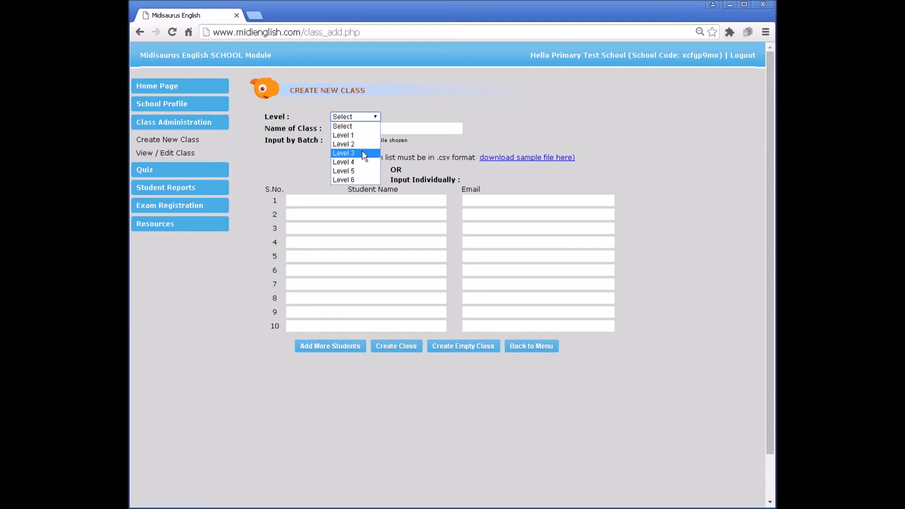
pyautogui.click(365, 151)
pyautogui.click(376, 127)
pyautogui.write('Class')
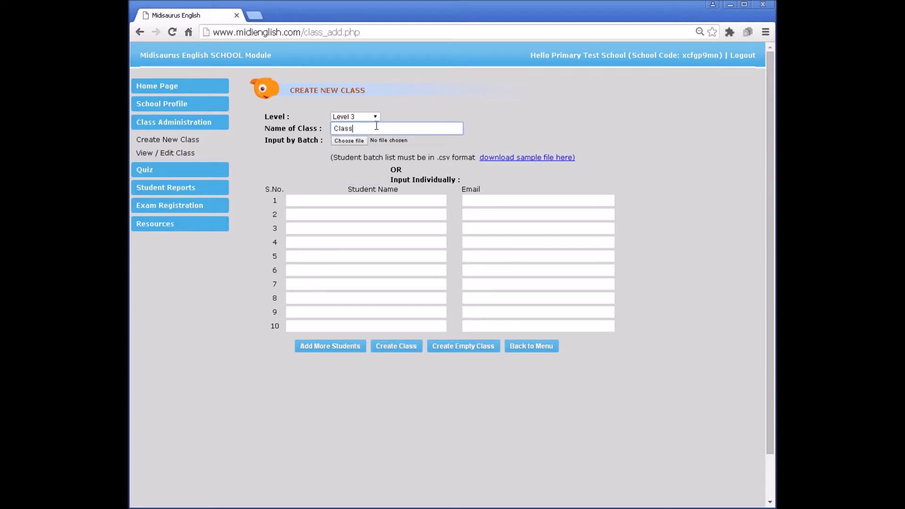
pyautogui.write(' 3A')
# Enter the first student's name and e-mail, then create the class.
pyautogui.click(403, 201)
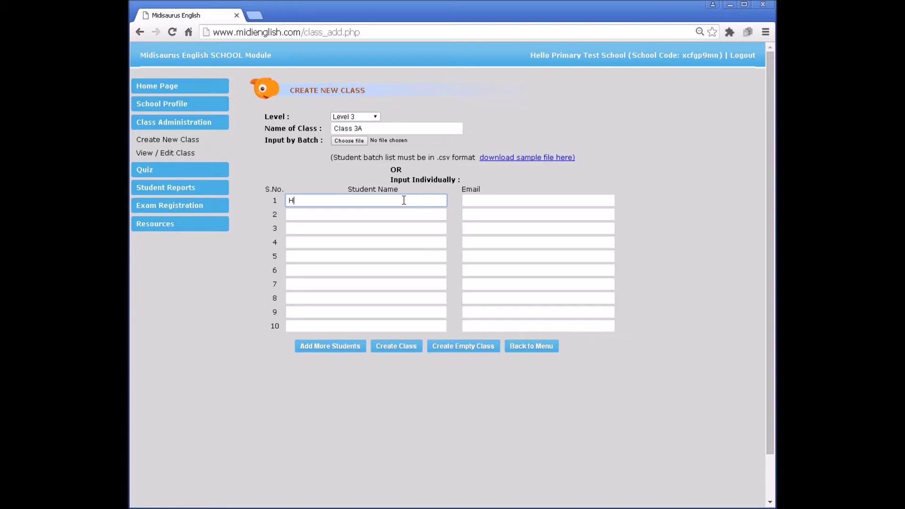
pyautogui.click(477, 200)
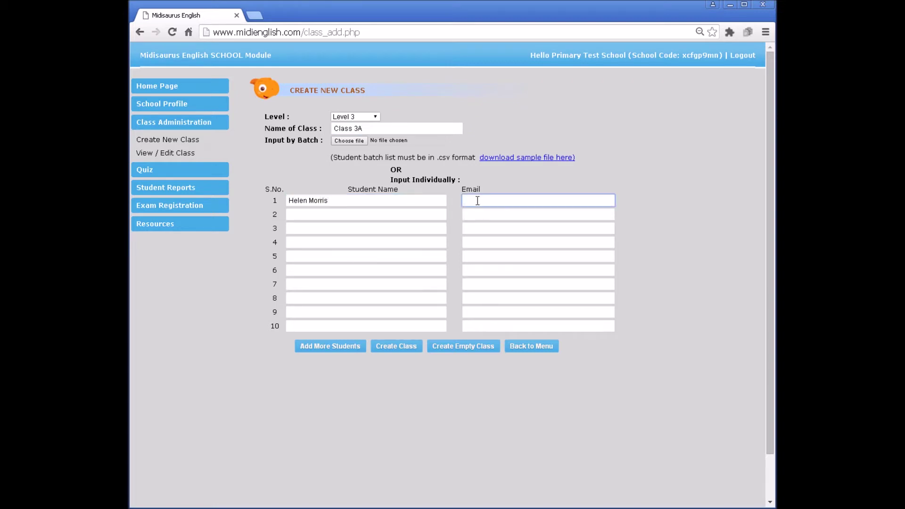
pyautogui.click(412, 214)
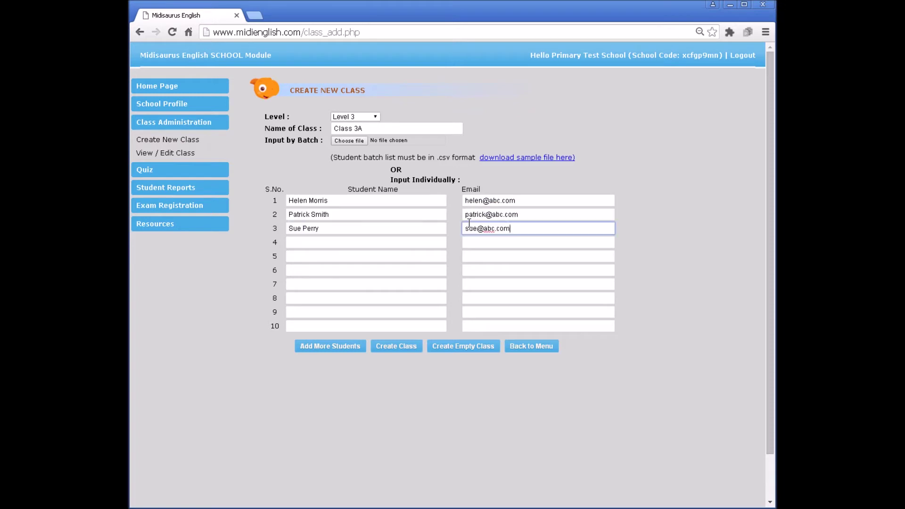
pyautogui.click(396, 352)
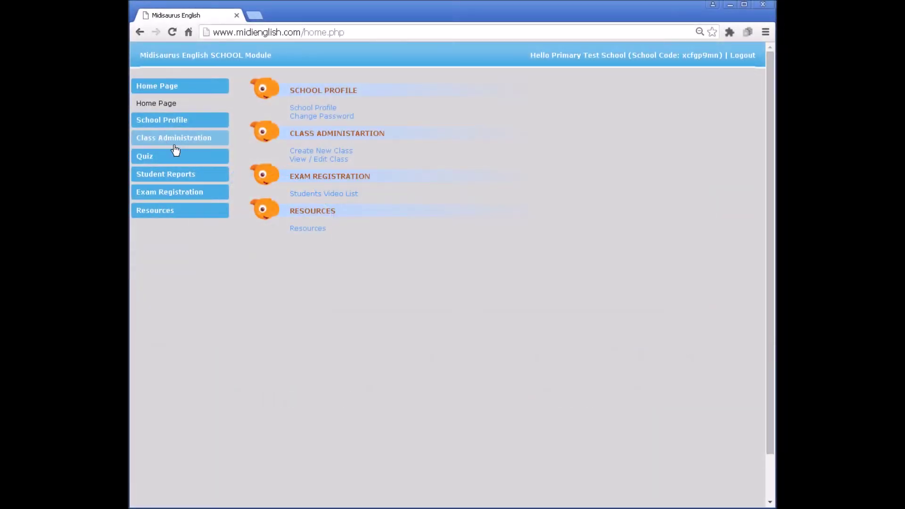
# Show Class 3A's student list on the View / Edit Class page.
pyautogui.click(175, 141)
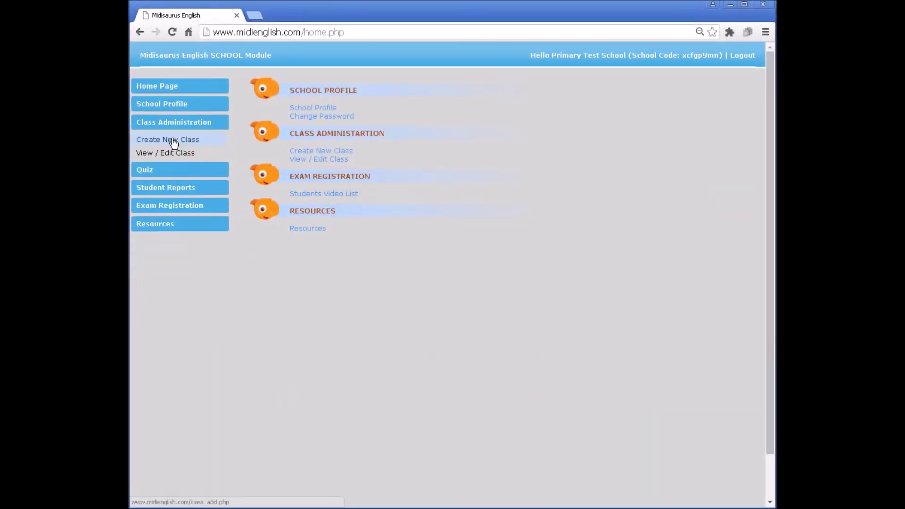
pyautogui.click(172, 154)
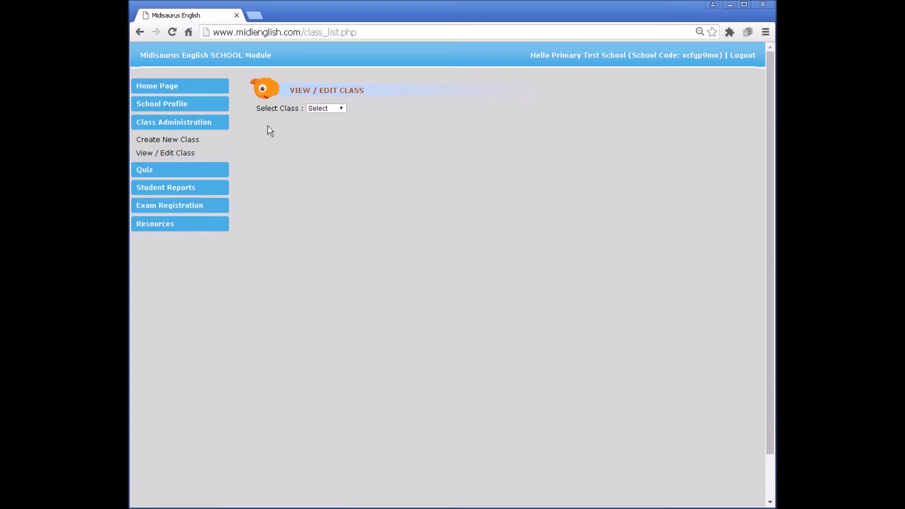
pyautogui.click(341, 110)
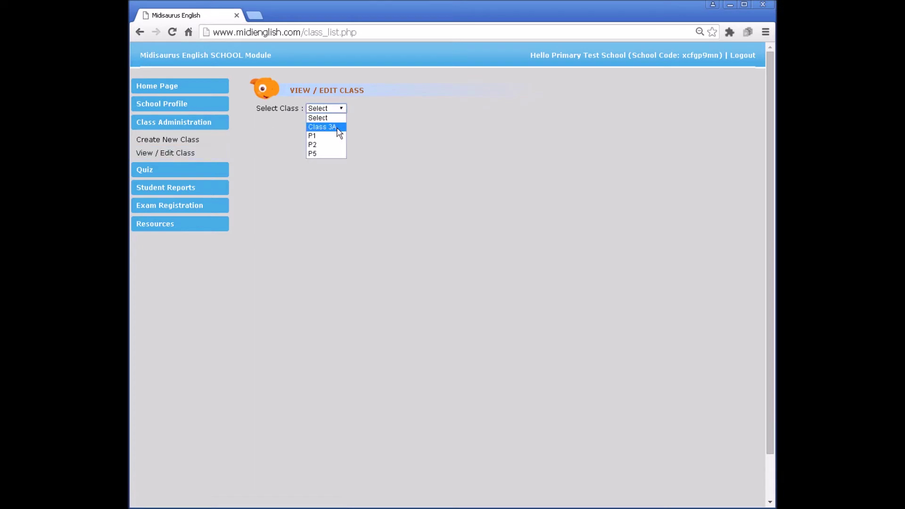
pyautogui.click(339, 127)
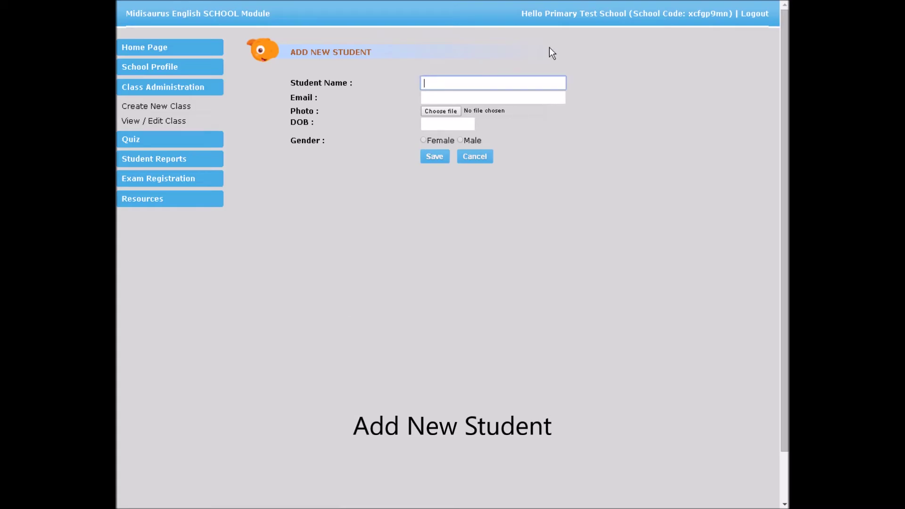
# Add a new male student with name and e-mail to Class 3A and save.
pyautogui.click(560, 96)
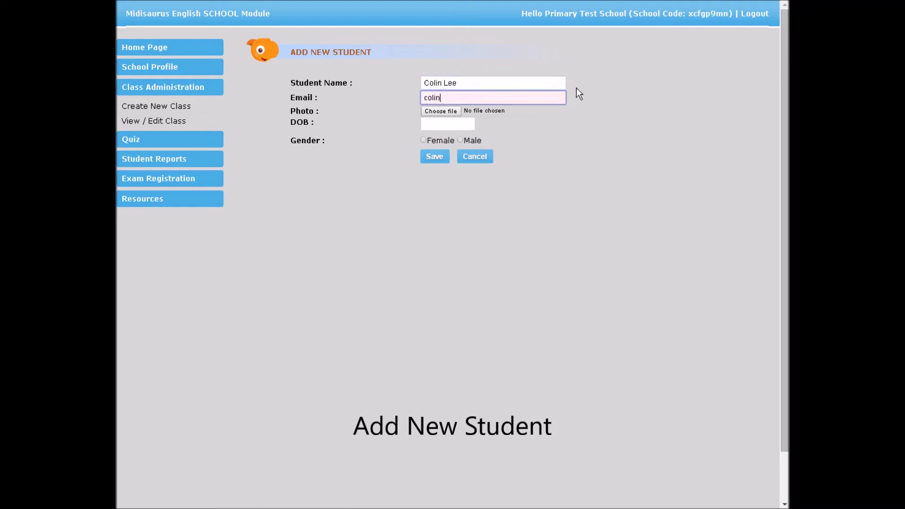
pyautogui.click(459, 141)
pyautogui.click(434, 158)
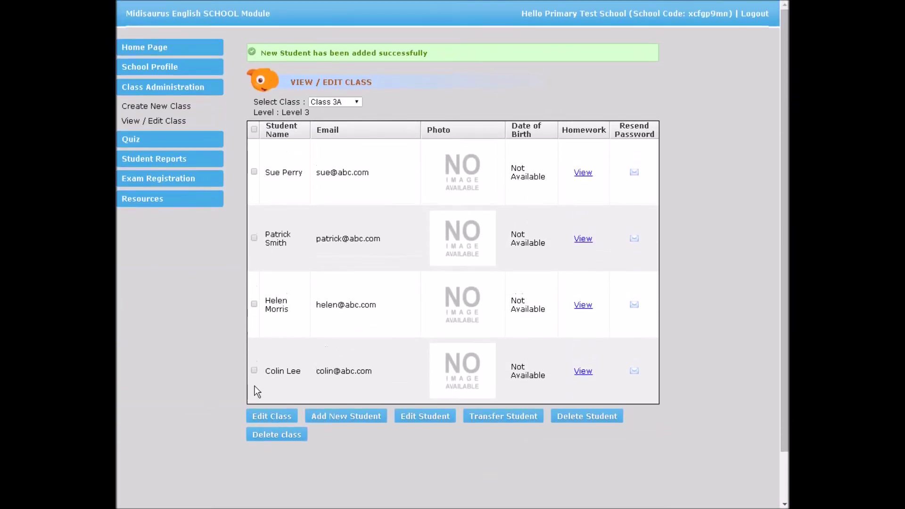
# Correct the newly added student's e-mail address and save the details.
pyautogui.click(254, 370)
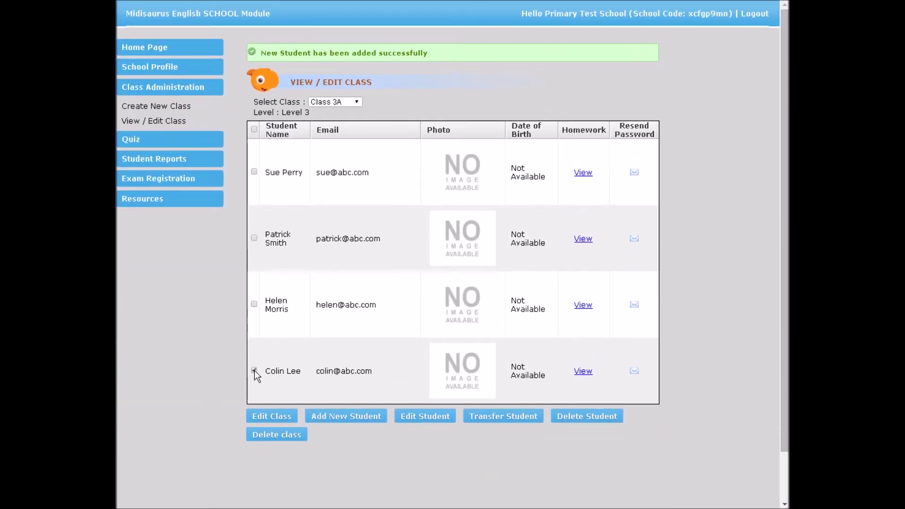
pyautogui.click(416, 416)
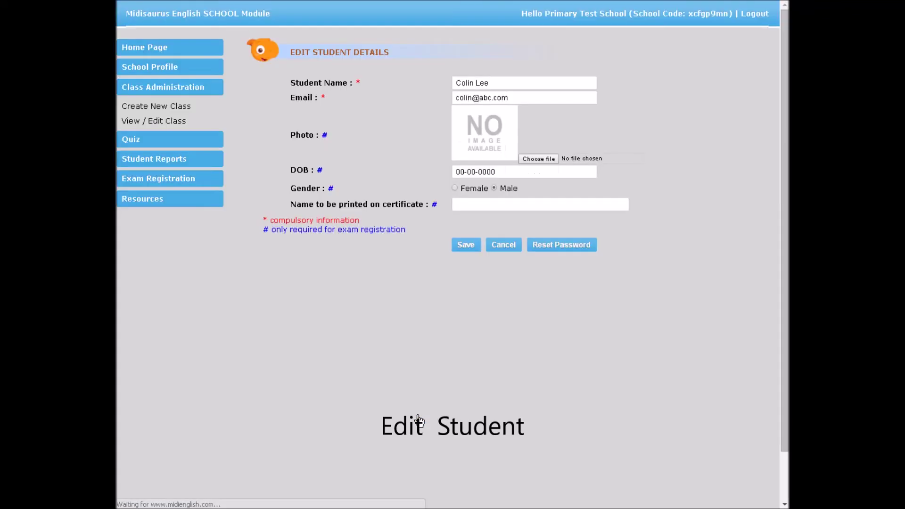
pyautogui.click(472, 97)
pyautogui.write('lee')
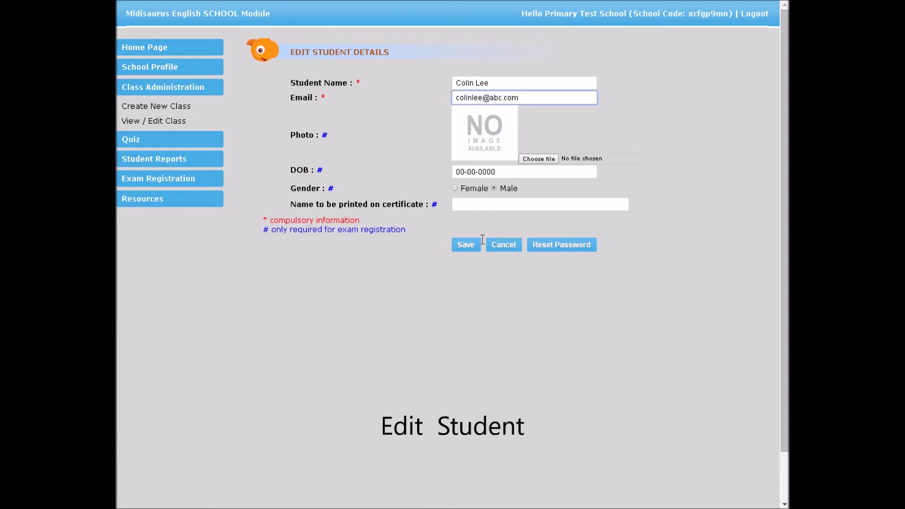
pyautogui.click(471, 250)
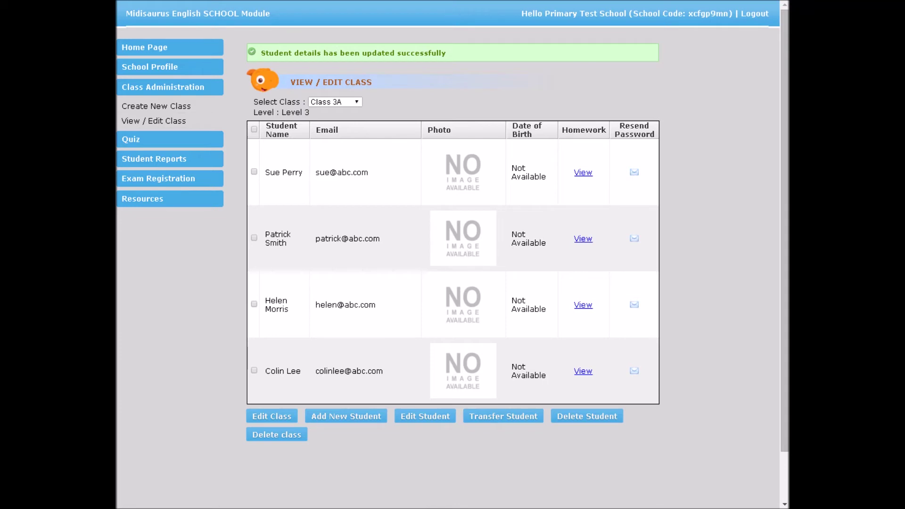
# Transfer the fourth student from Class 3A into Class 3 Ace.
pyautogui.click(254, 371)
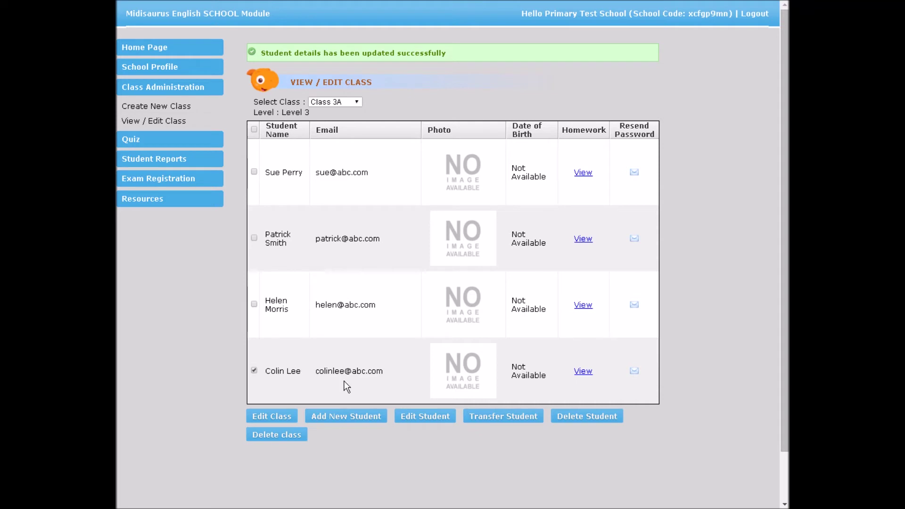
pyautogui.click(493, 423)
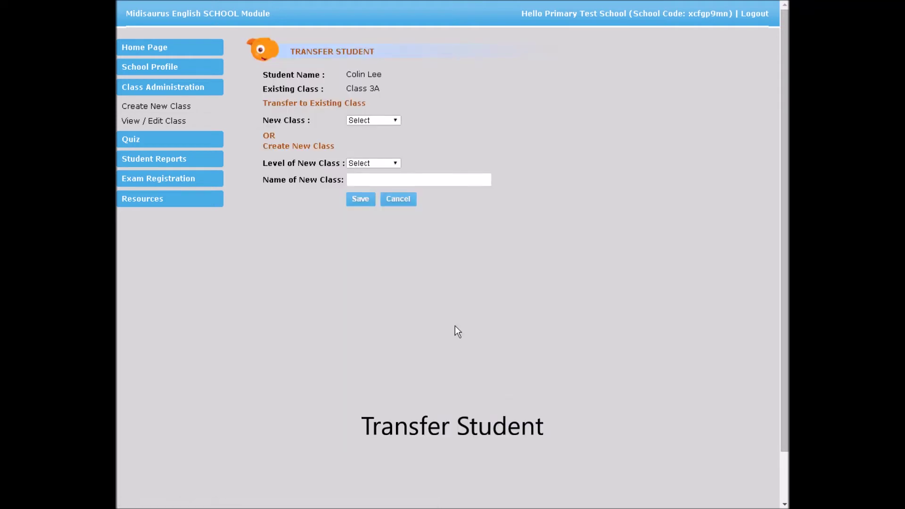
pyautogui.click(395, 121)
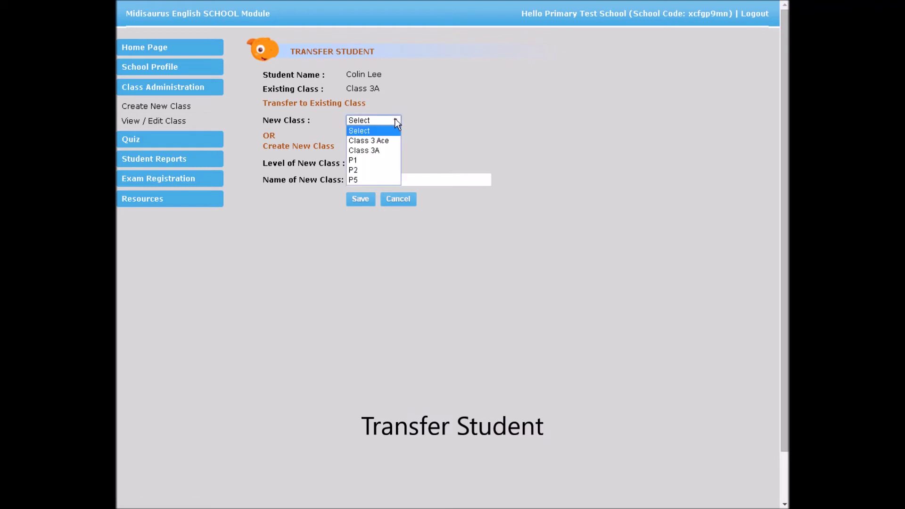
pyautogui.click(389, 140)
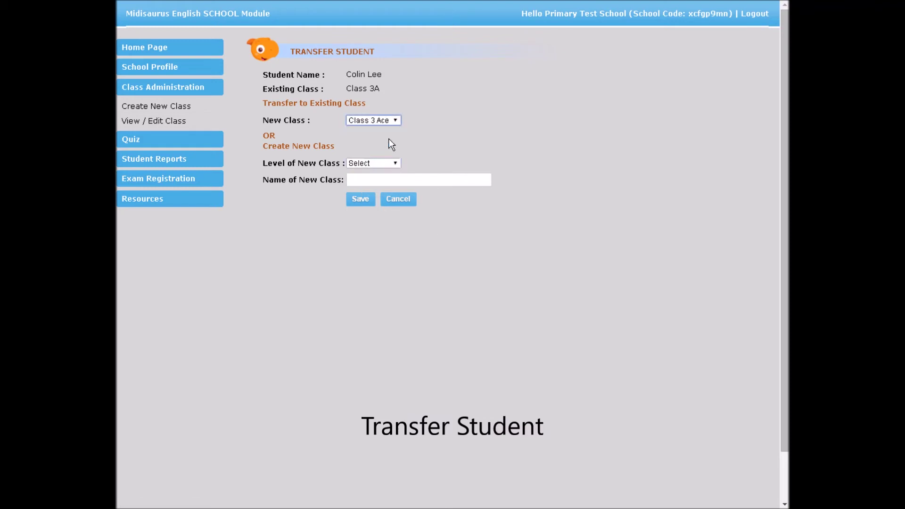
pyautogui.click(359, 196)
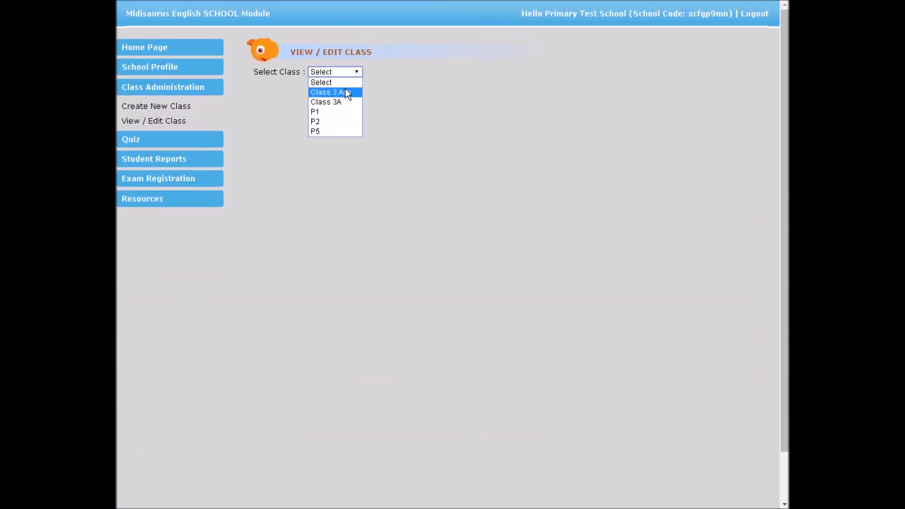
# Delete the transferred student from Class 3 Ace.
pyautogui.click(344, 92)
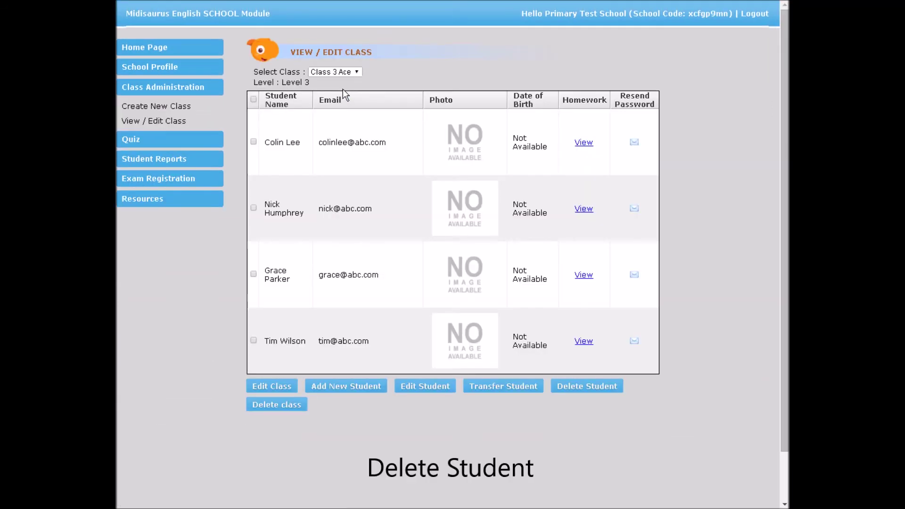
pyautogui.click(254, 141)
pyautogui.click(583, 384)
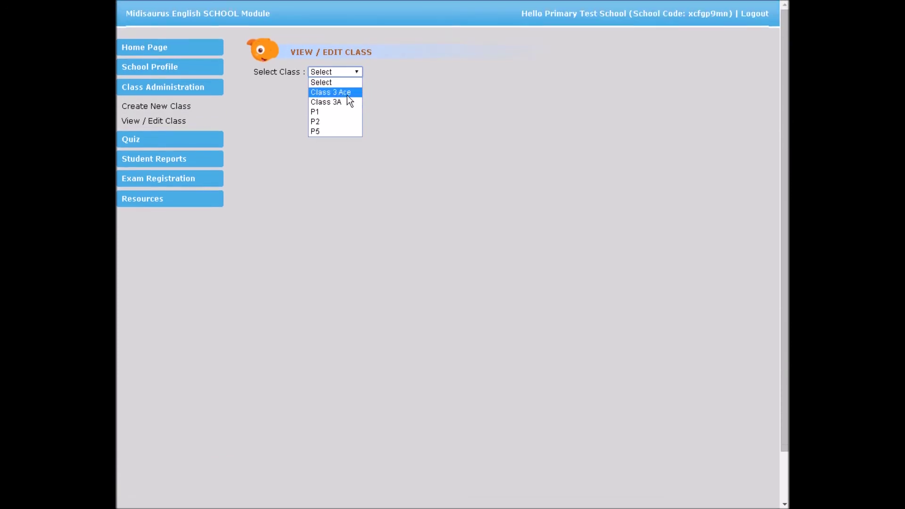
# Delete the now-empty Class 3 Ace class and confirm.
pyautogui.click(347, 95)
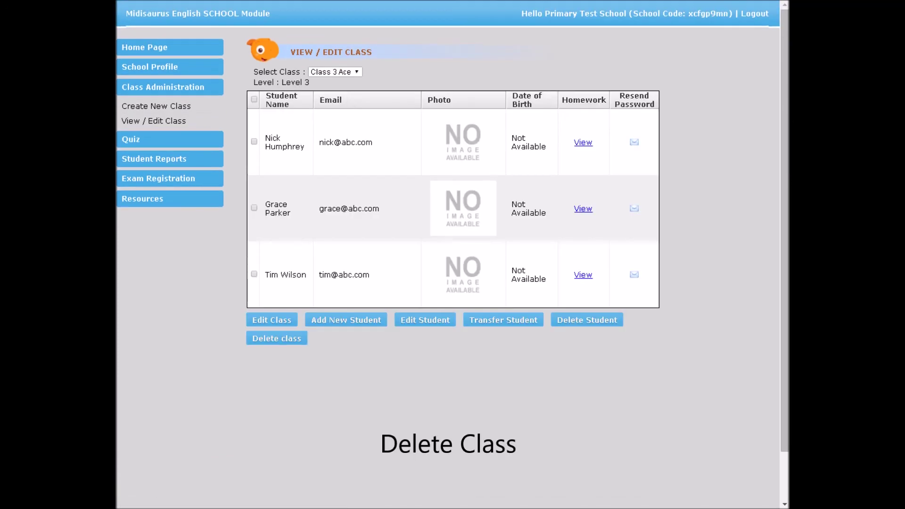
pyautogui.click(281, 348)
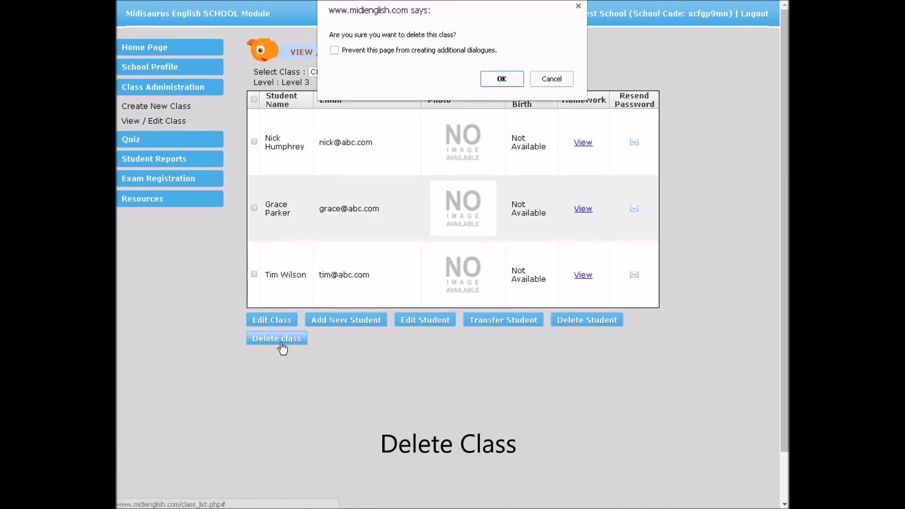
pyautogui.click(505, 75)
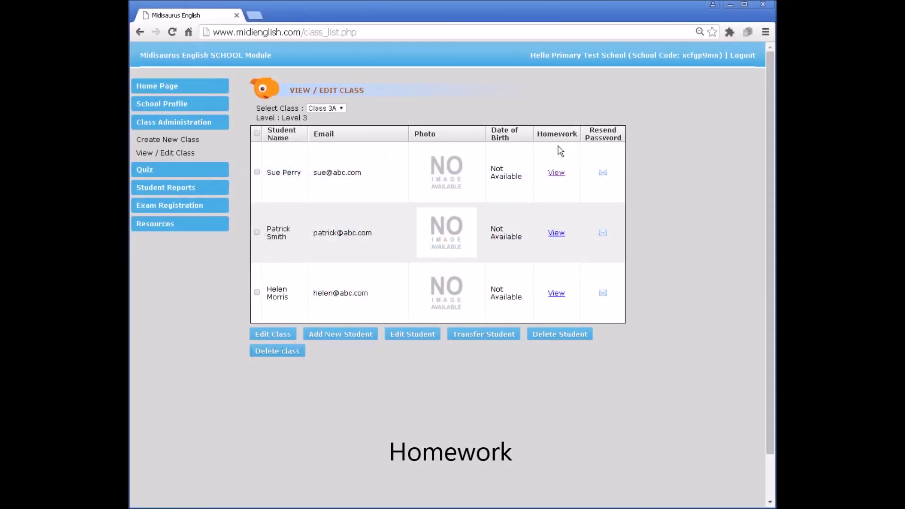
# Resend a new password to the first Class 3A student and confirm.
pyautogui.click(557, 174)
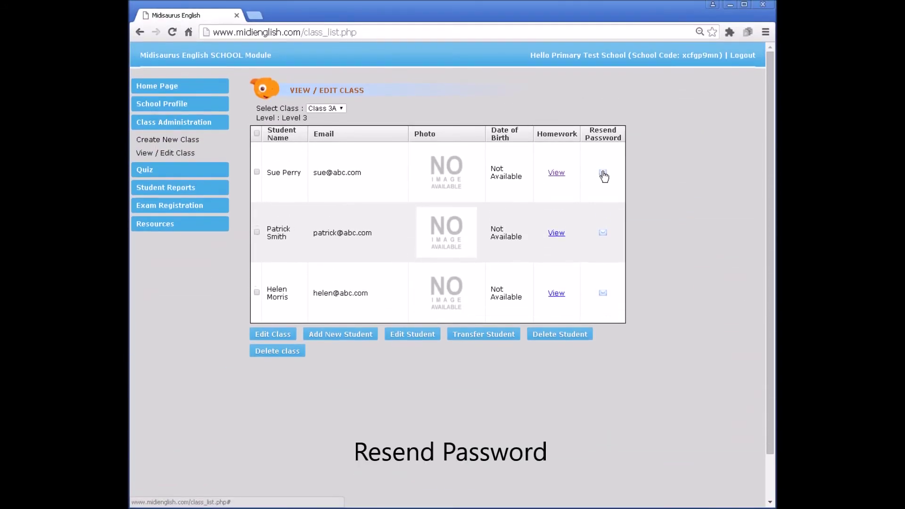
pyautogui.click(603, 174)
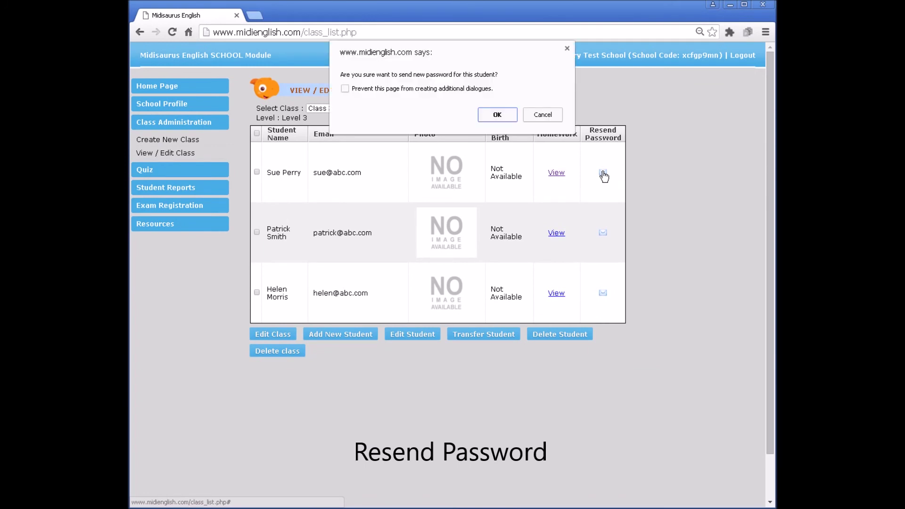
pyautogui.click(508, 118)
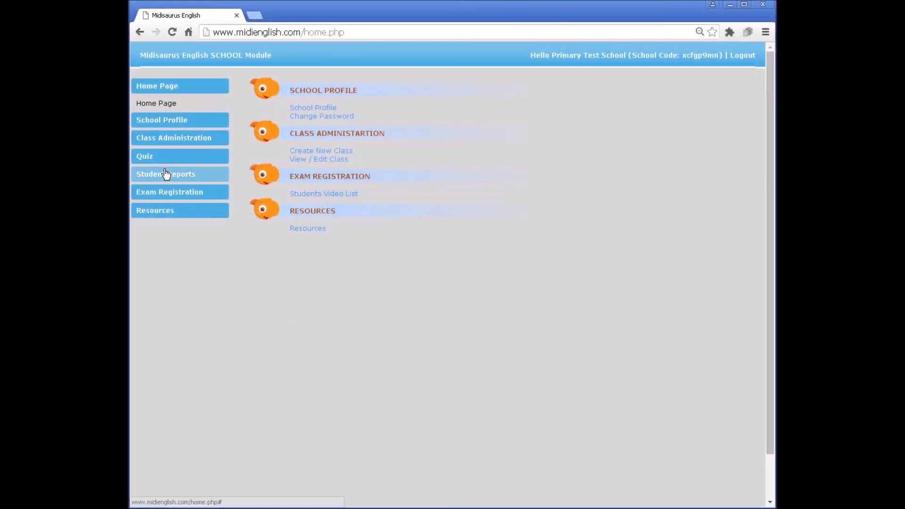
# Open Student Reports for Class 3A and view the student's Sentences scores.
pyautogui.click(166, 174)
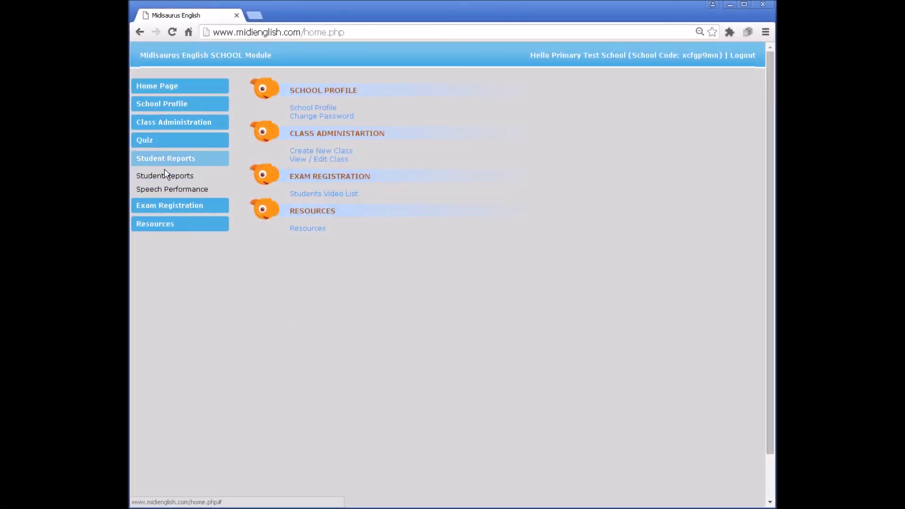
pyautogui.click(166, 176)
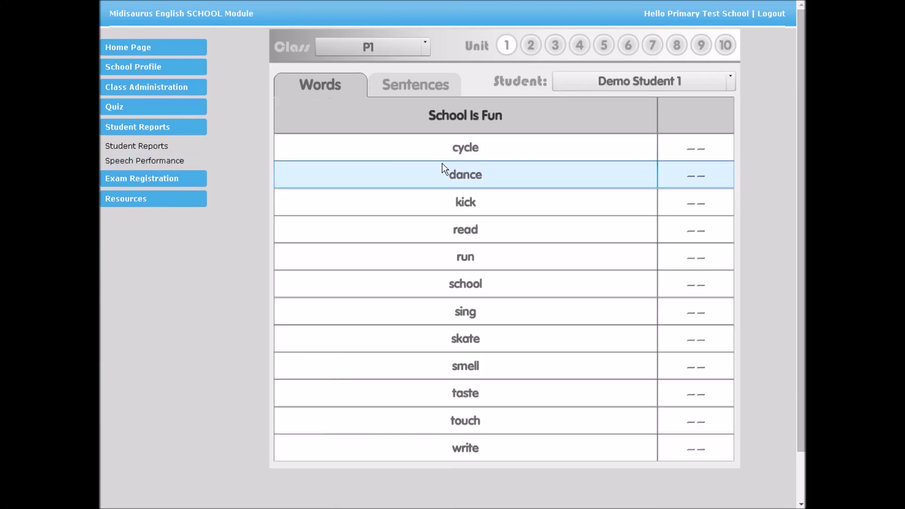
pyautogui.click(424, 44)
pyautogui.click(401, 111)
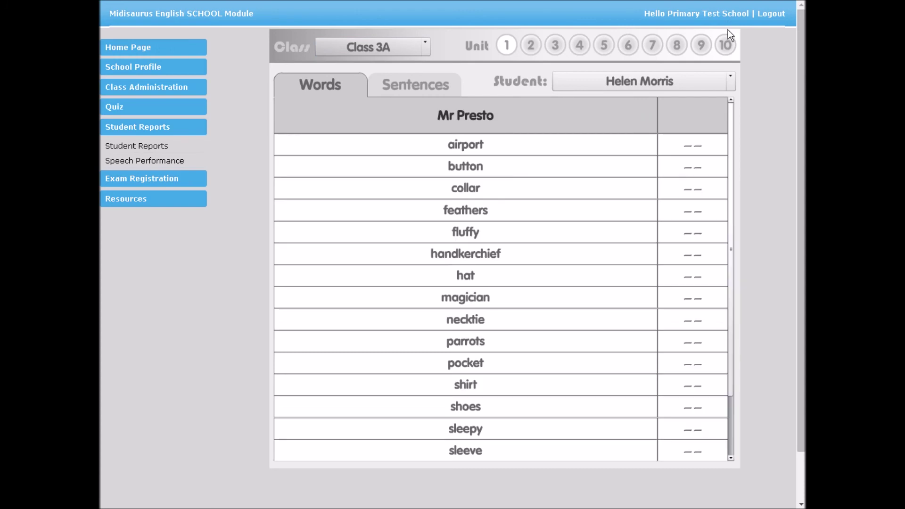
pyautogui.click(730, 80)
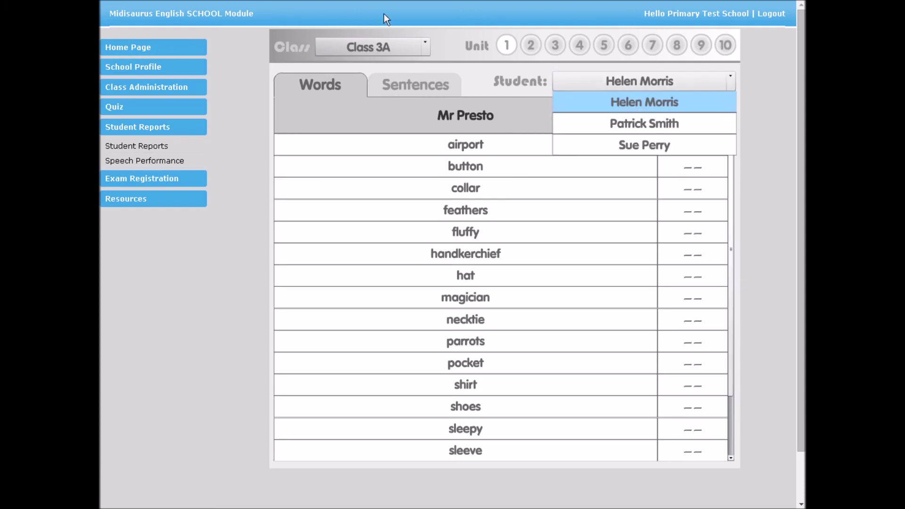
pyautogui.click(689, 78)
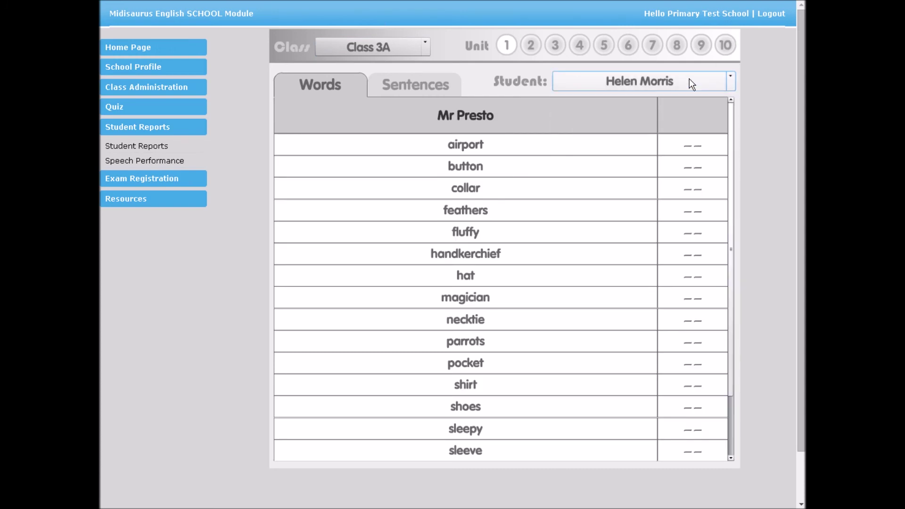
pyautogui.click(417, 94)
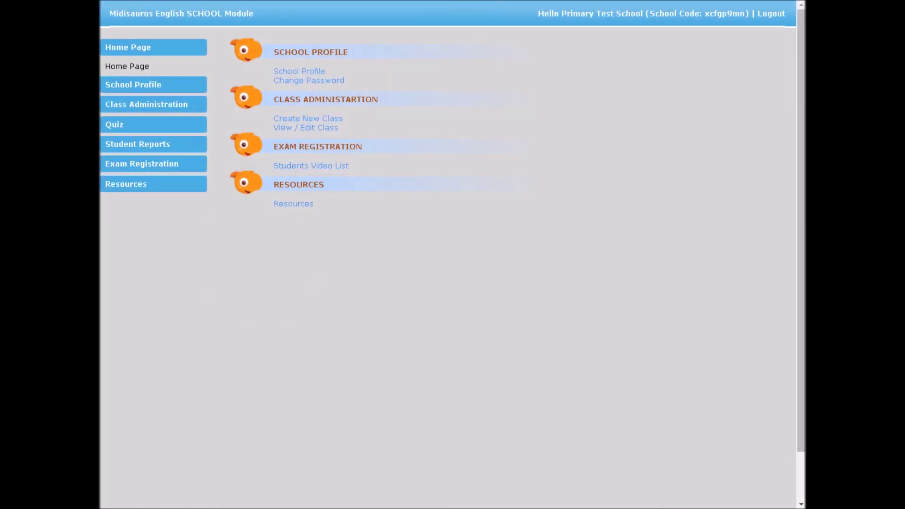
# Load the Create Quiz page from the Quiz menu.
pyautogui.click(113, 126)
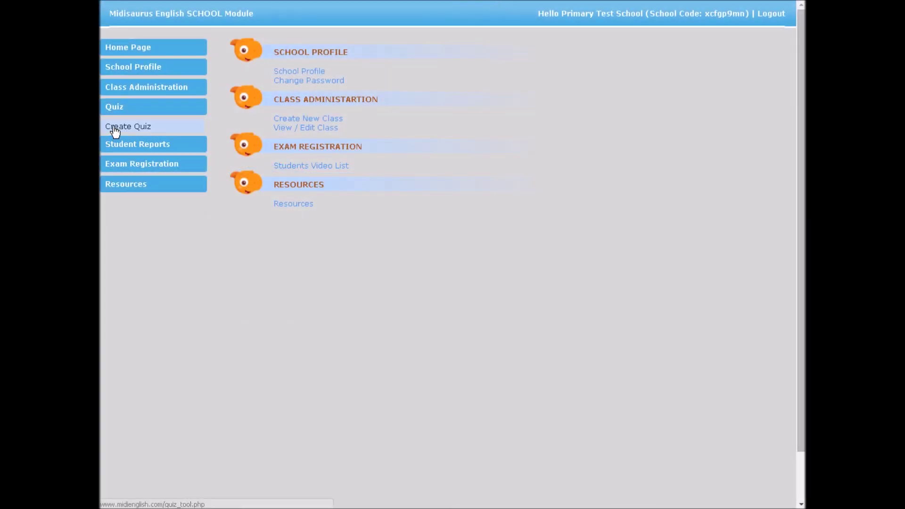
pyautogui.click(115, 130)
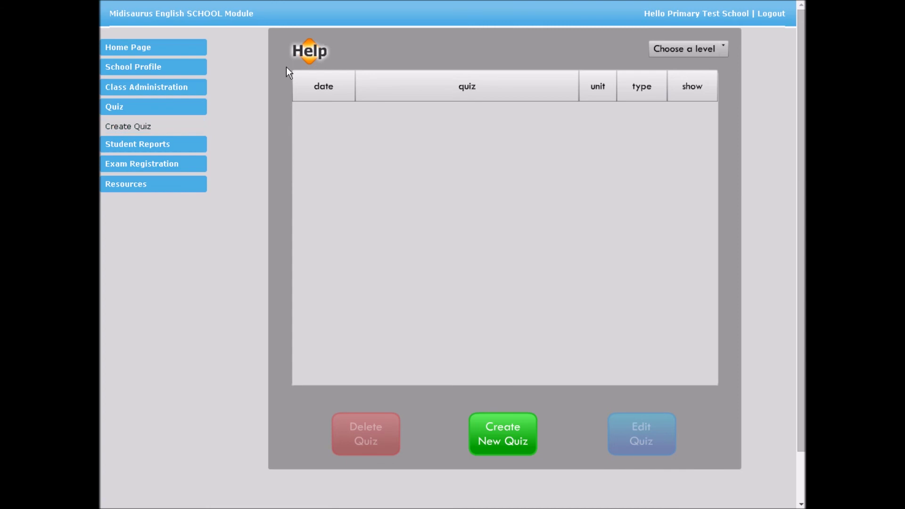